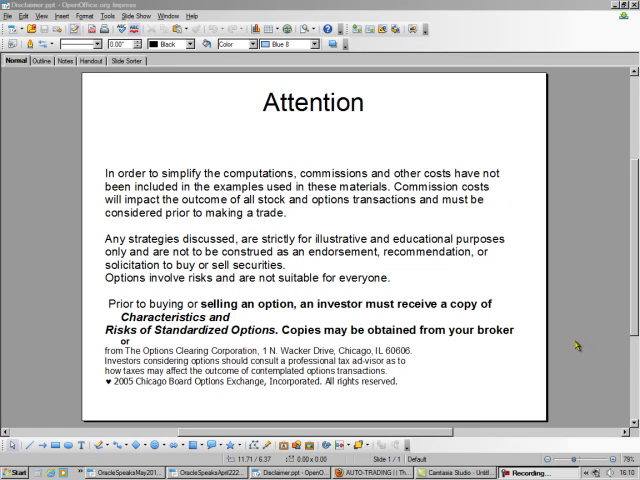
- Switch from the Impress slide to Firefox and show the optionsXpress Account Overview
click(382, 471)
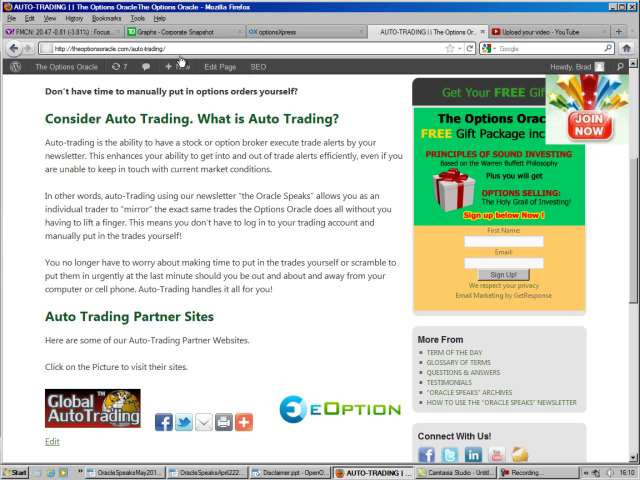
click(306, 33)
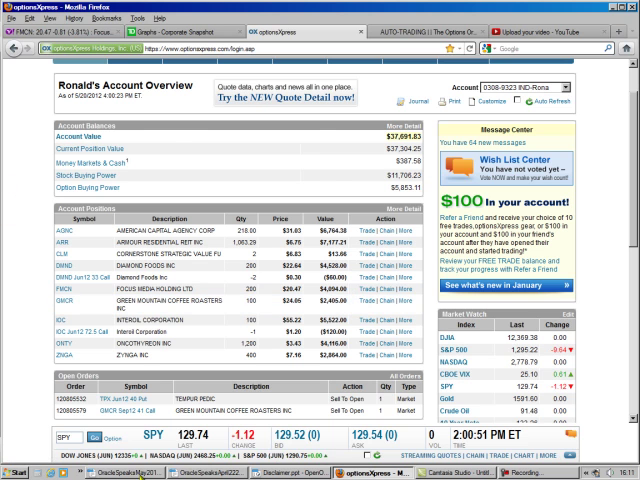
click(130, 472)
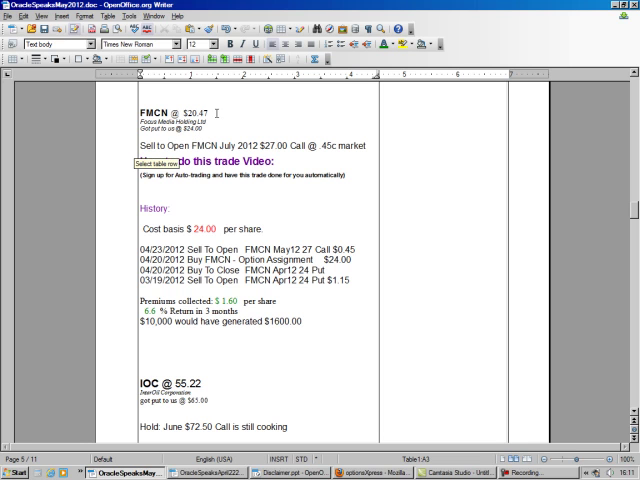
scroll(66, 208, down, 1)
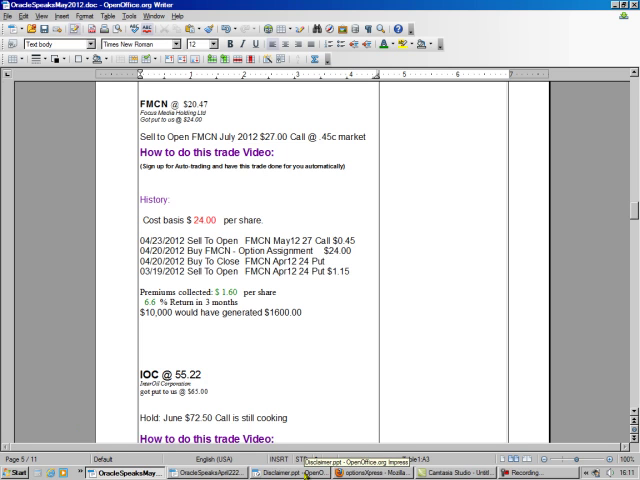
- Bring up the Yahoo! Finance FMCN quote page in the first Firefox tab
click(373, 476)
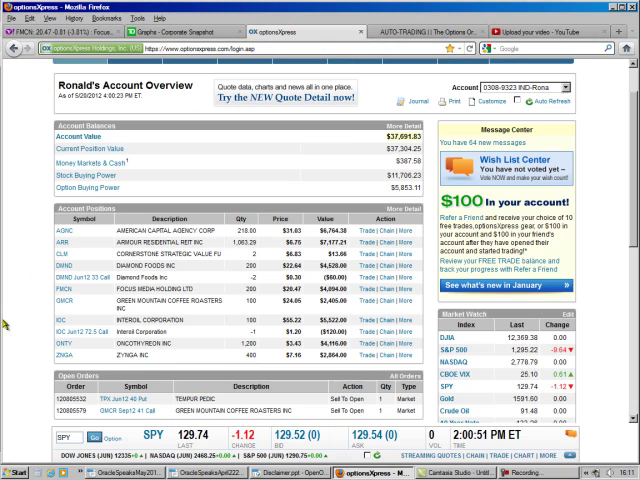
click(18, 31)
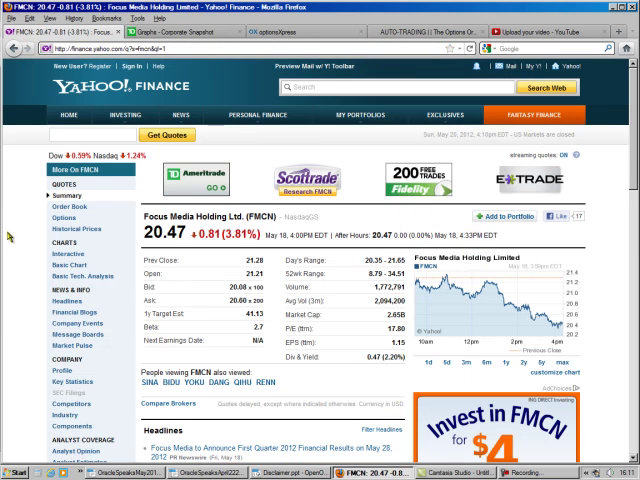
scroll(9, 237, down, 1)
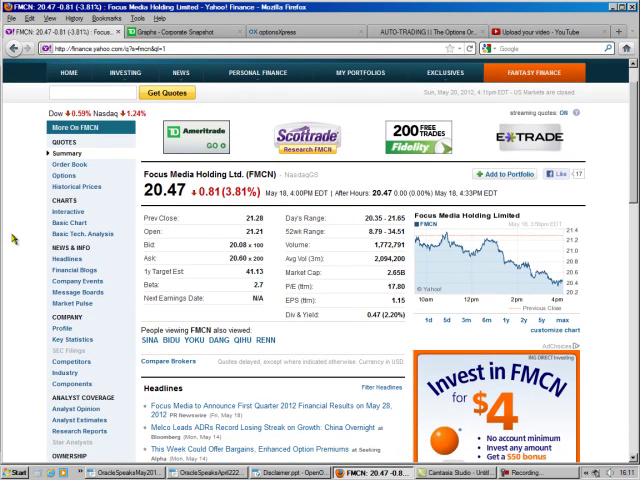
scroll(13, 237, down, 1)
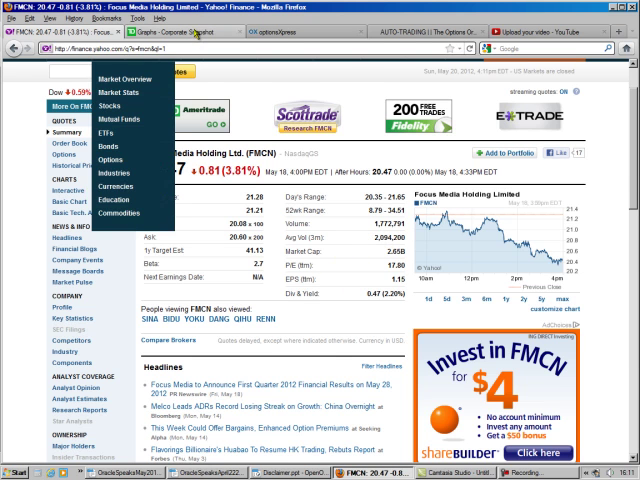
- Show the Investools Corporate Snapshot for FMCN with its chart, indicators and news
click(196, 31)
scroll(432, 319, down, 2)
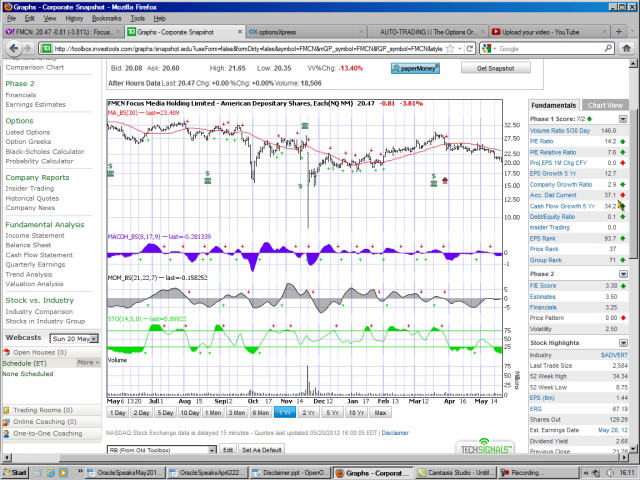
scroll(598, 216, down, 3)
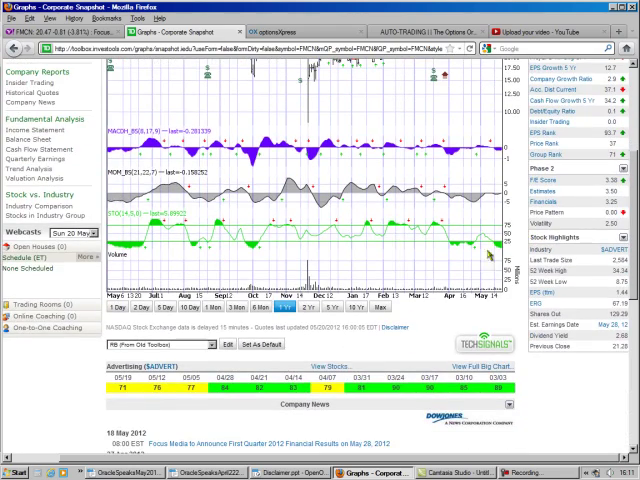
scroll(531, 268, up, 2)
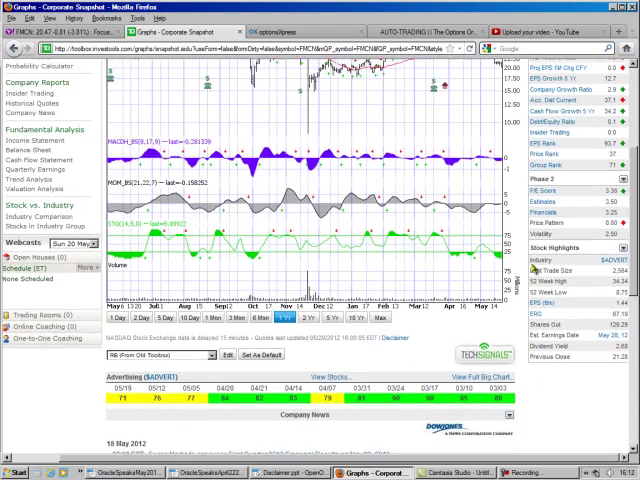
scroll(530, 268, up, 2)
scroll(527, 268, up, 1)
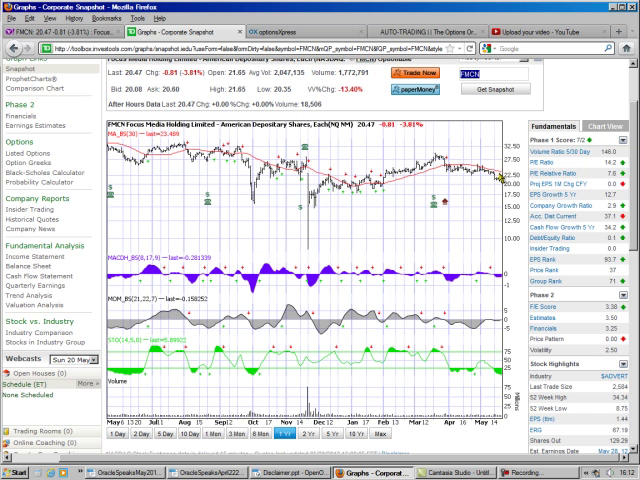
- From the account overview, show the FMCN option chain filtered to the Jul12 expiration
click(313, 35)
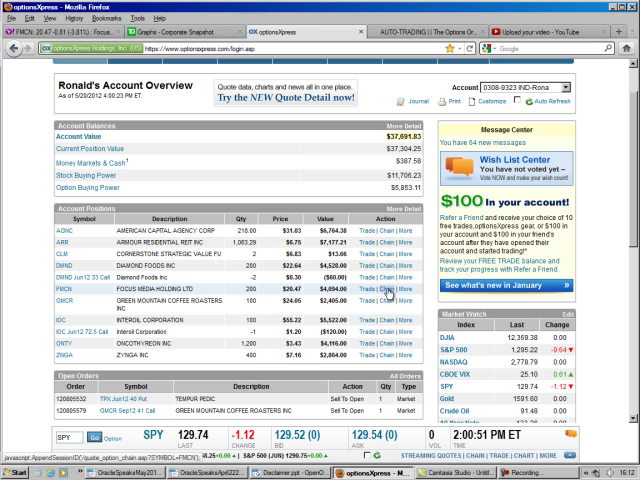
click(389, 292)
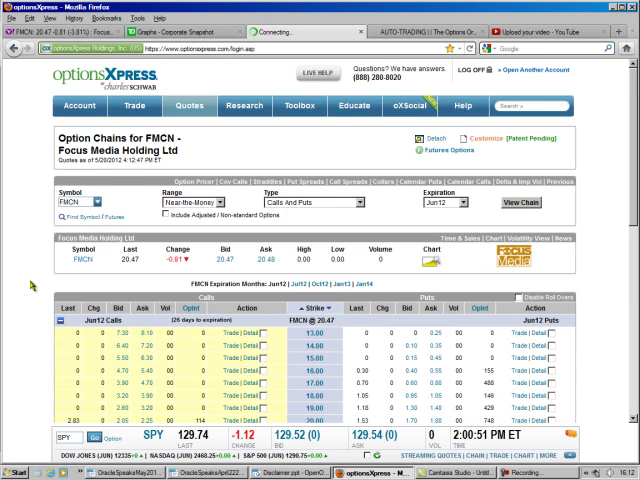
scroll(34, 282, down, 2)
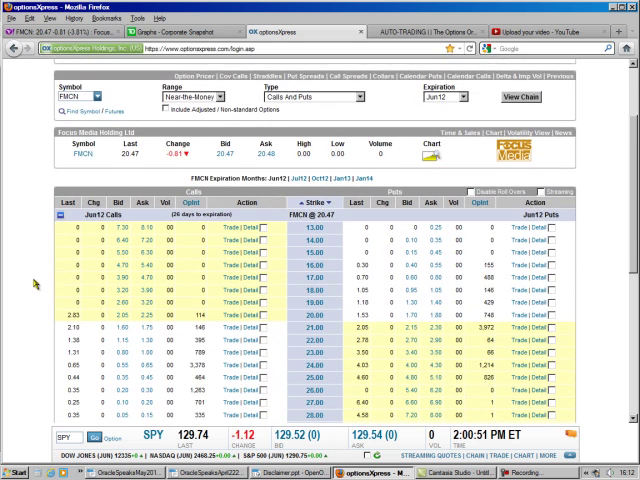
scroll(35, 284, down, 1)
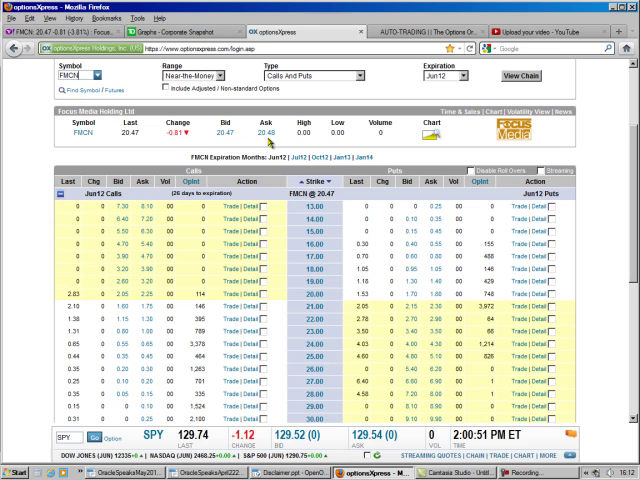
click(291, 163)
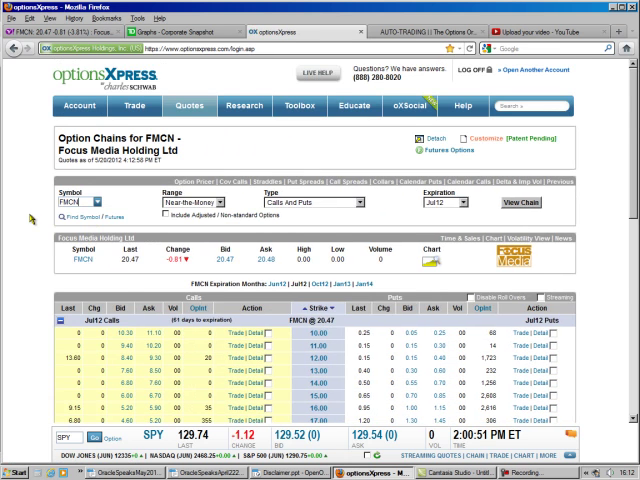
scroll(32, 218, down, 1)
scroll(32, 218, down, 1)
scroll(31, 219, down, 1)
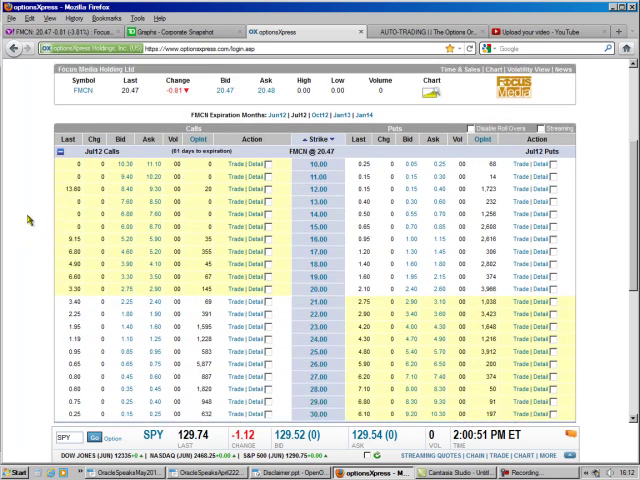
scroll(31, 220, down, 1)
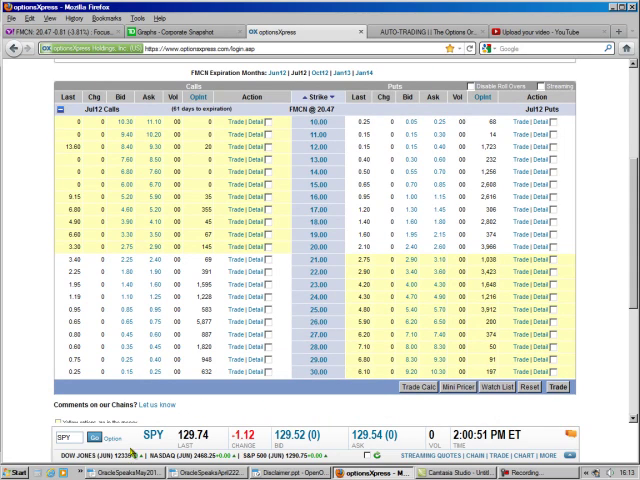
- Check the FMCN trade note in the newsletter and return to the Jul12 chain
click(125, 472)
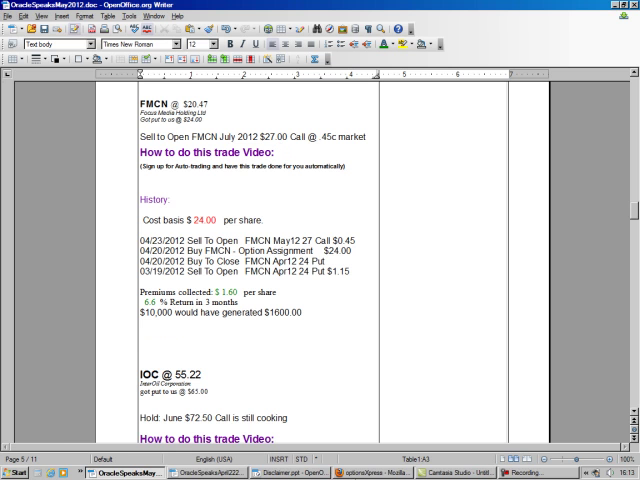
click(372, 469)
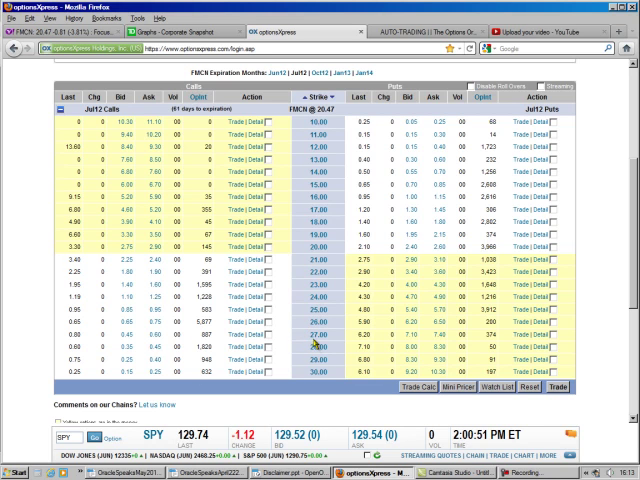
- Set up a Sell To Open order for 2 FMCN Jul12 27 calls and preview it
click(236, 338)
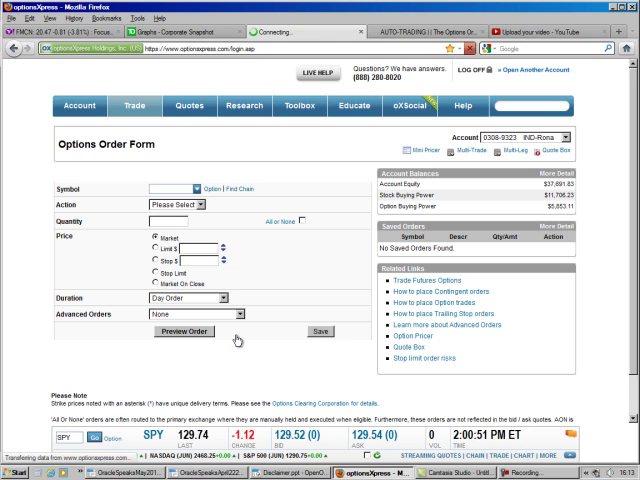
click(201, 218)
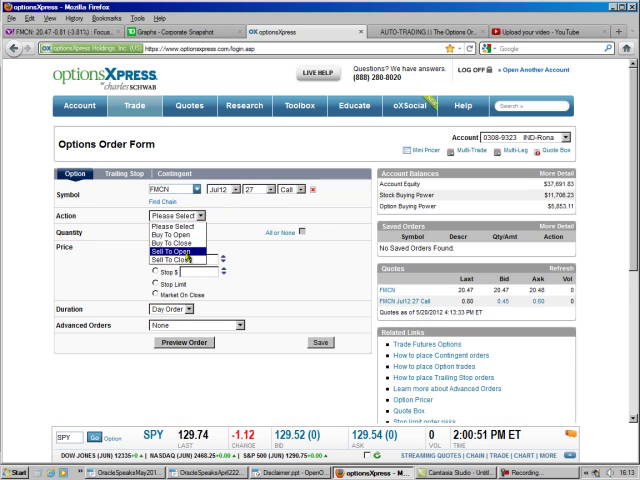
click(190, 252)
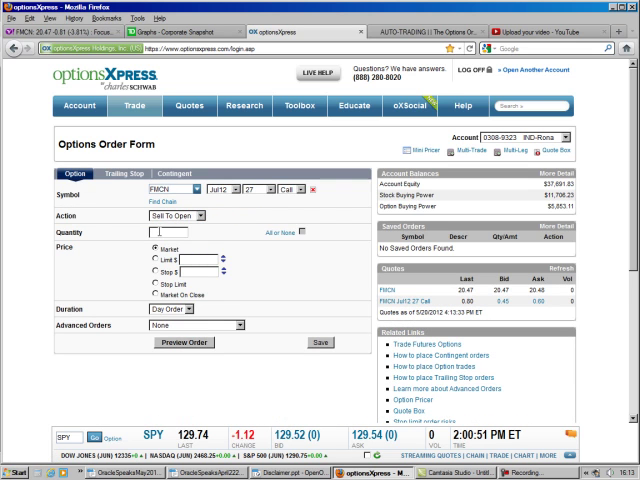
click(159, 232)
text(2)
click(167, 244)
scroll(291, 293, down, 1)
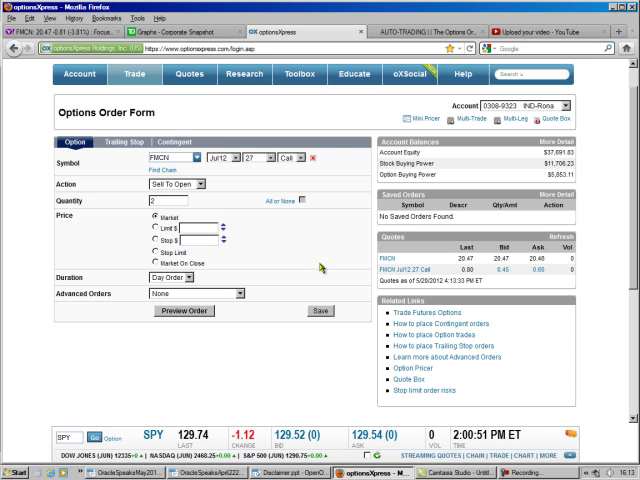
click(183, 312)
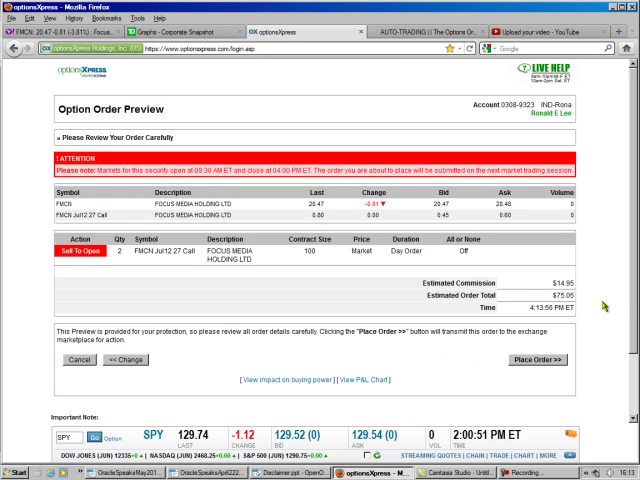
- Place the sell-to-open order for 2 FMCN Jul12 27 calls
click(547, 360)
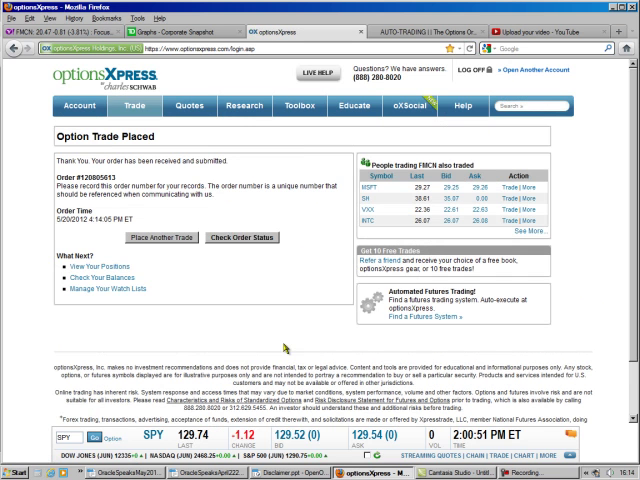